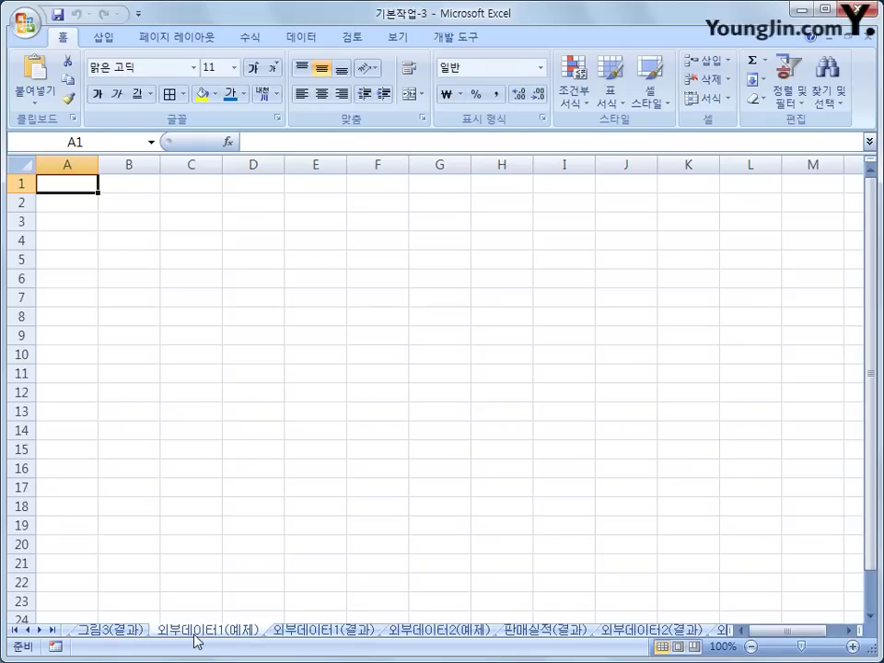
# Start a text import of the file 자격시험자료 with cell A3 of the 외부데이터1(예제) sheet selected.
pyautogui.click(71, 225)
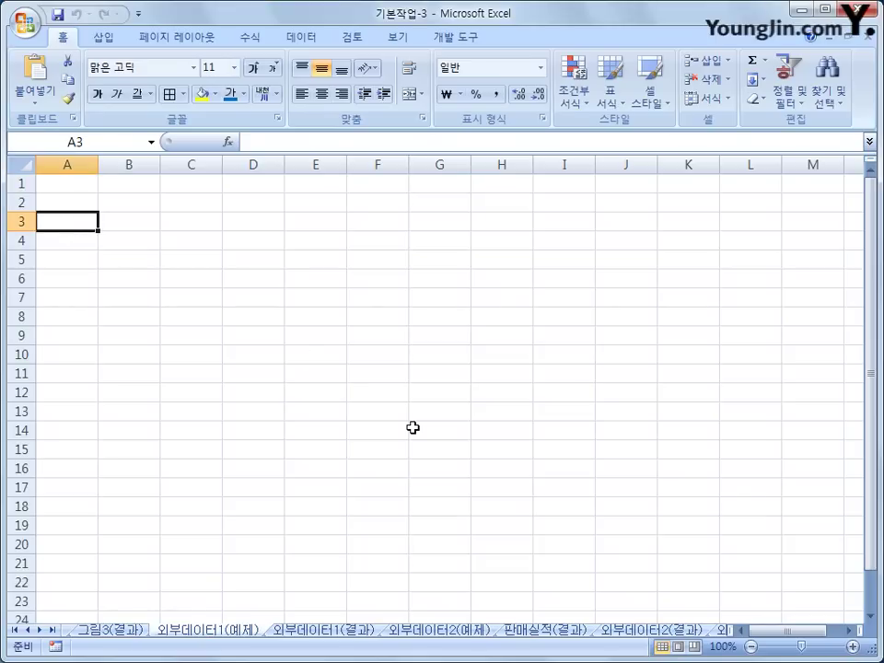
pyautogui.click(309, 38)
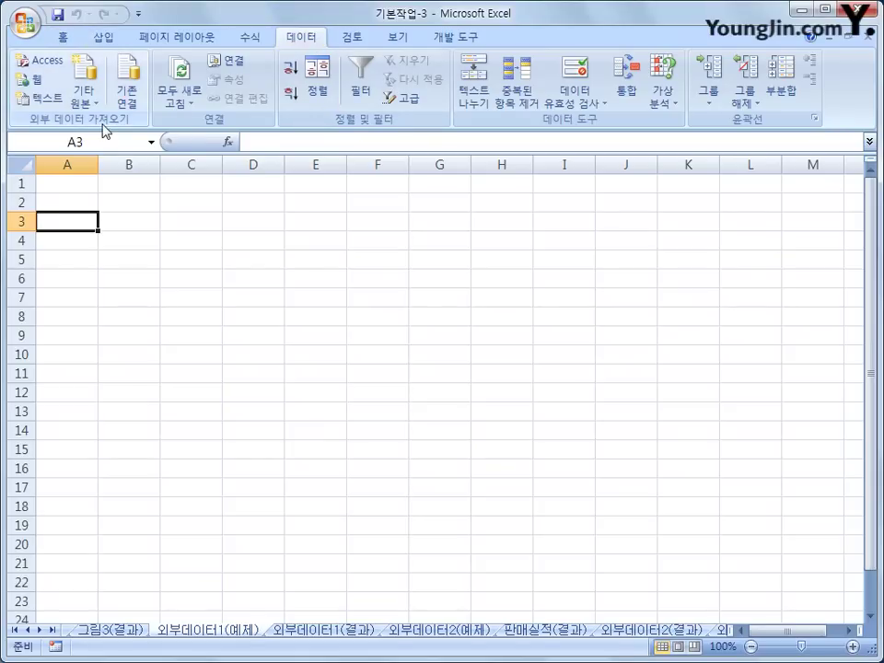
pyautogui.click(41, 98)
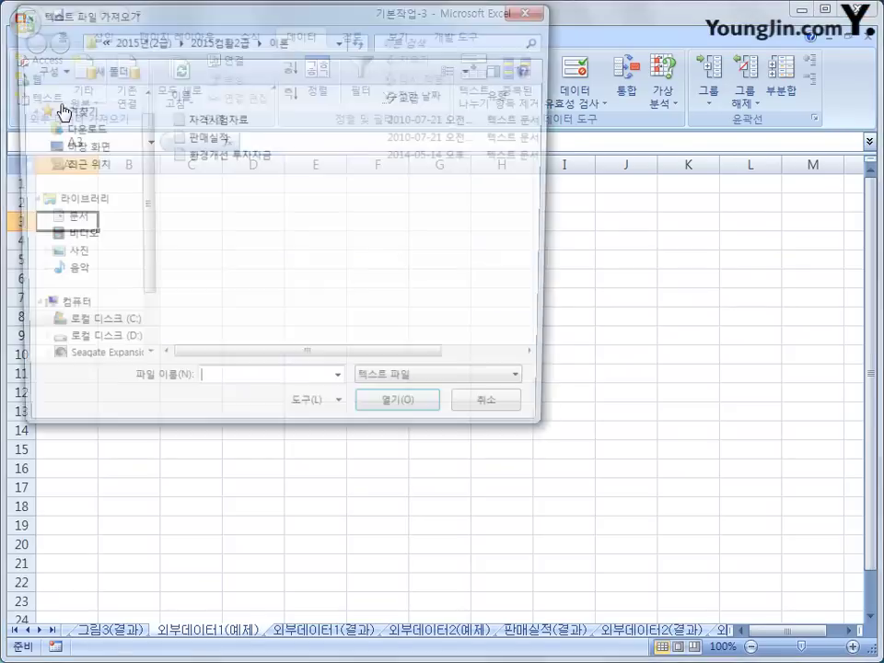
pyautogui.moveTo(237, 19); pyautogui.dragTo(394, 148)
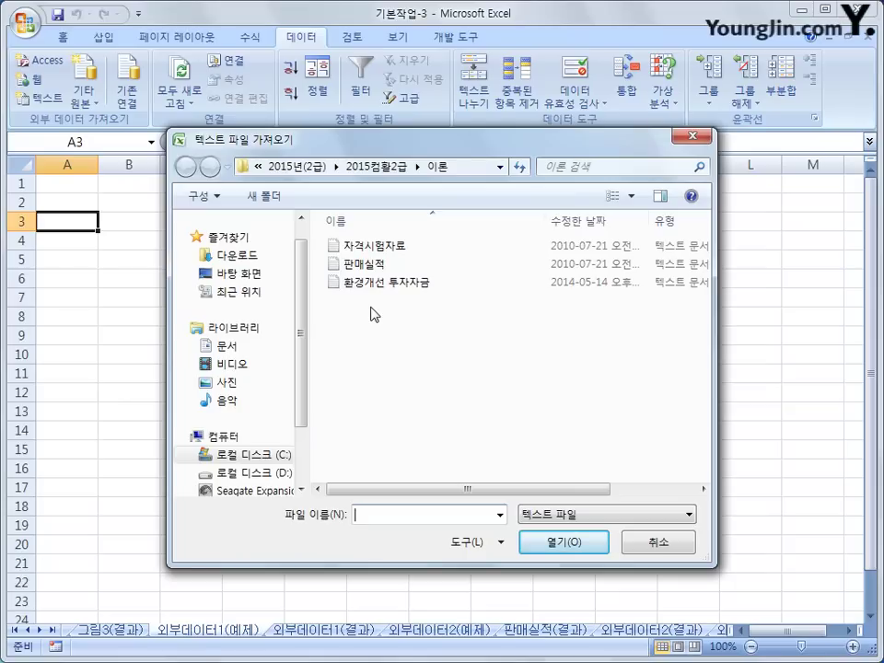
pyautogui.click(374, 247)
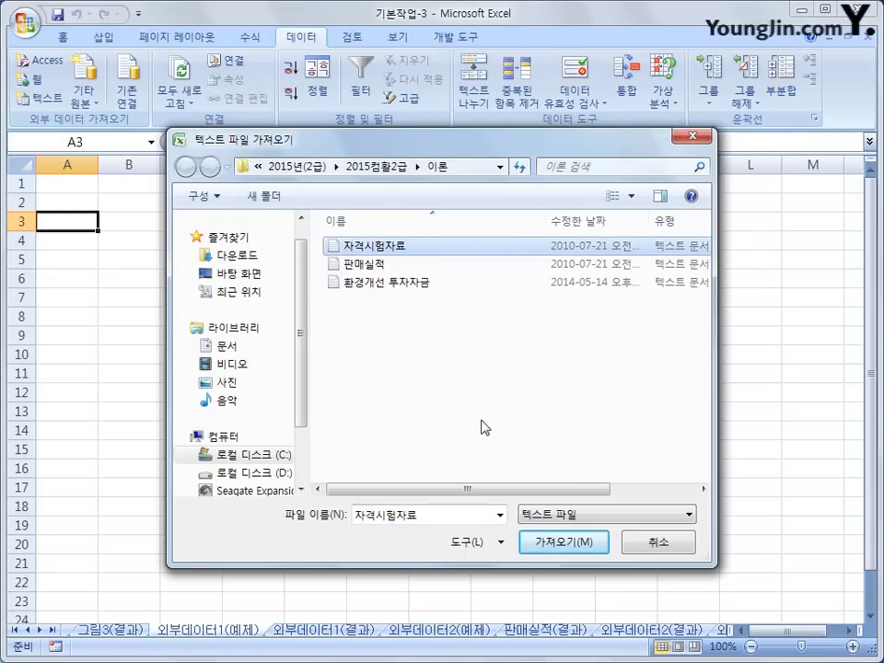
pyautogui.click(550, 544)
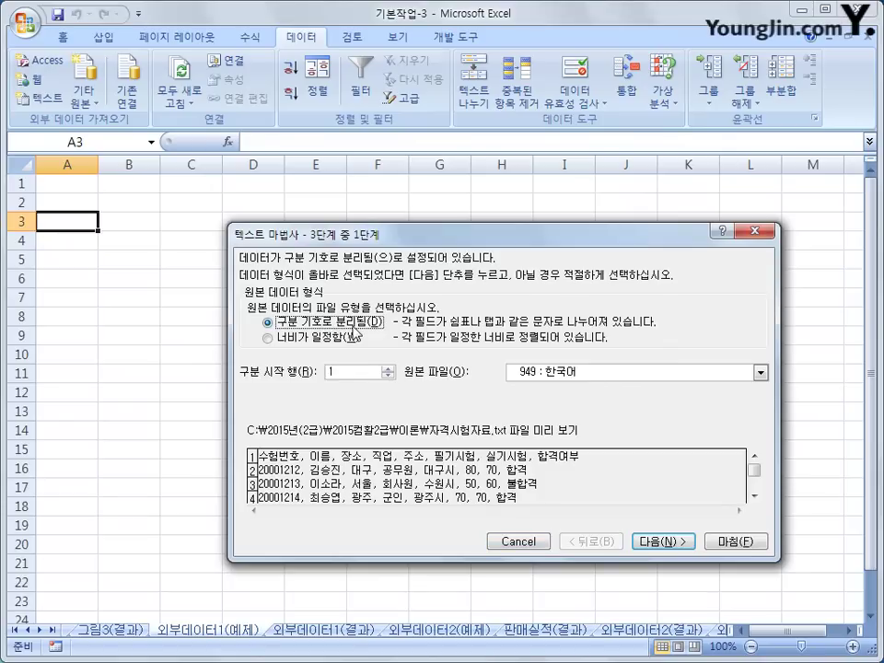
# Keep the 자격시험자료 data as delimited and split it by comma only, with the Tab delimiter turned off.
pyautogui.click(653, 543)
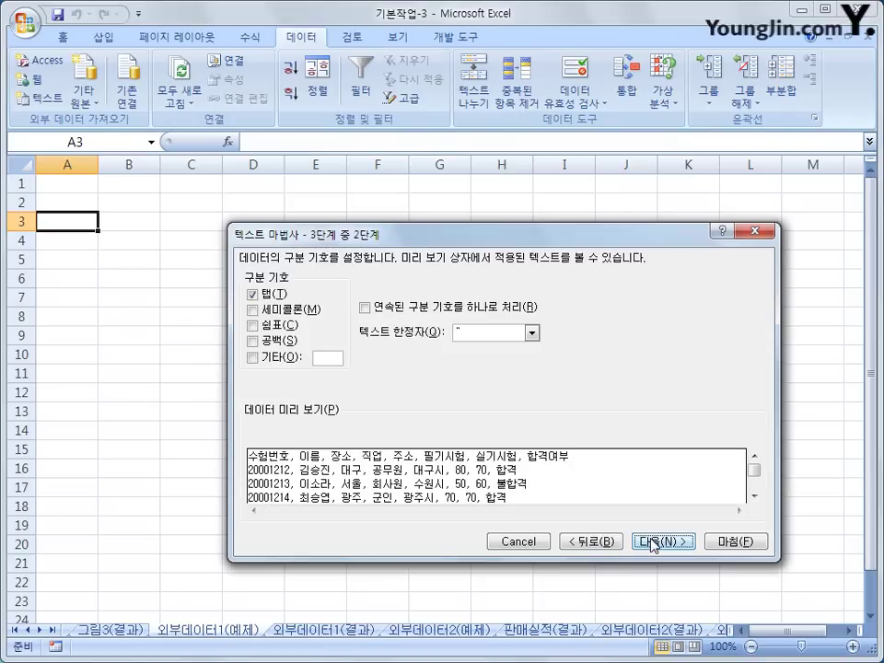
pyautogui.click(253, 326)
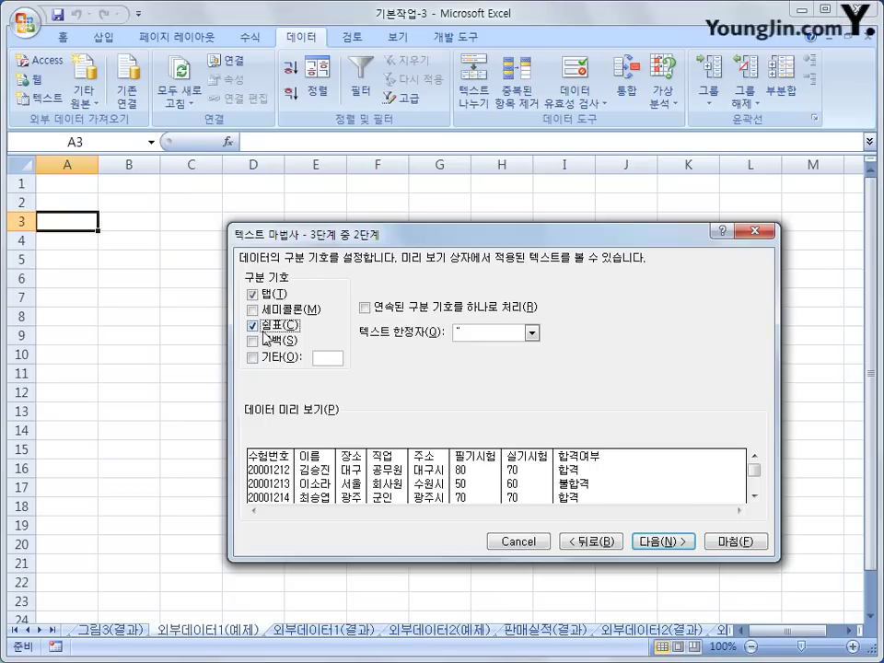
pyautogui.click(252, 294)
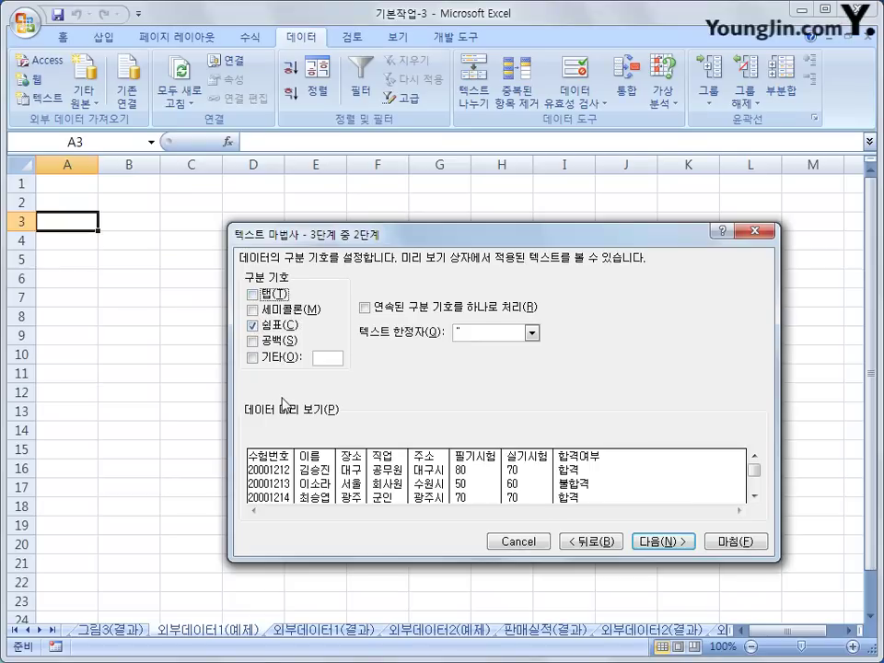
pyautogui.click(655, 543)
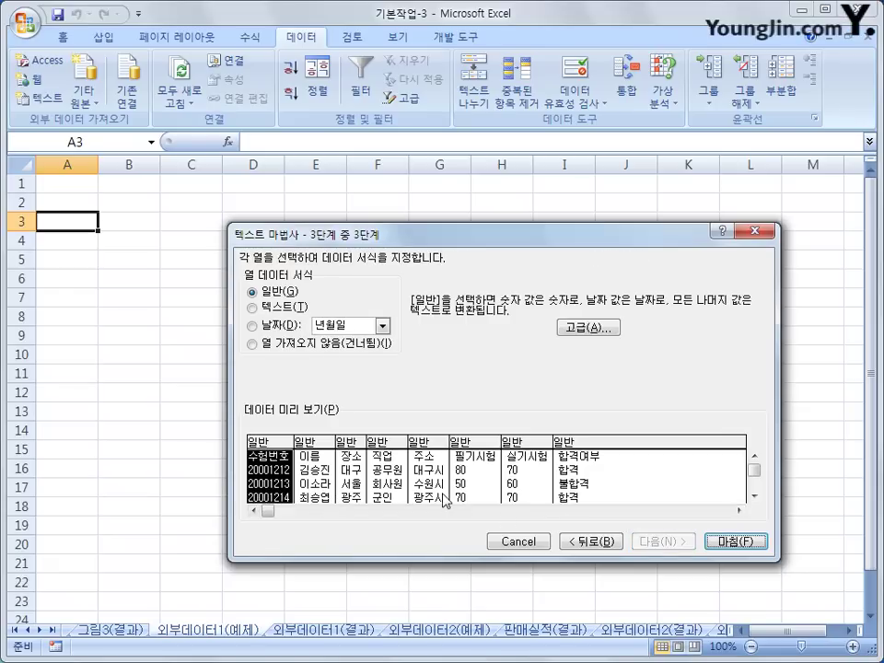
# Finish the text wizard with General column formats and place the data in the existing worksheet at cell A3.
pyautogui.click(713, 543)
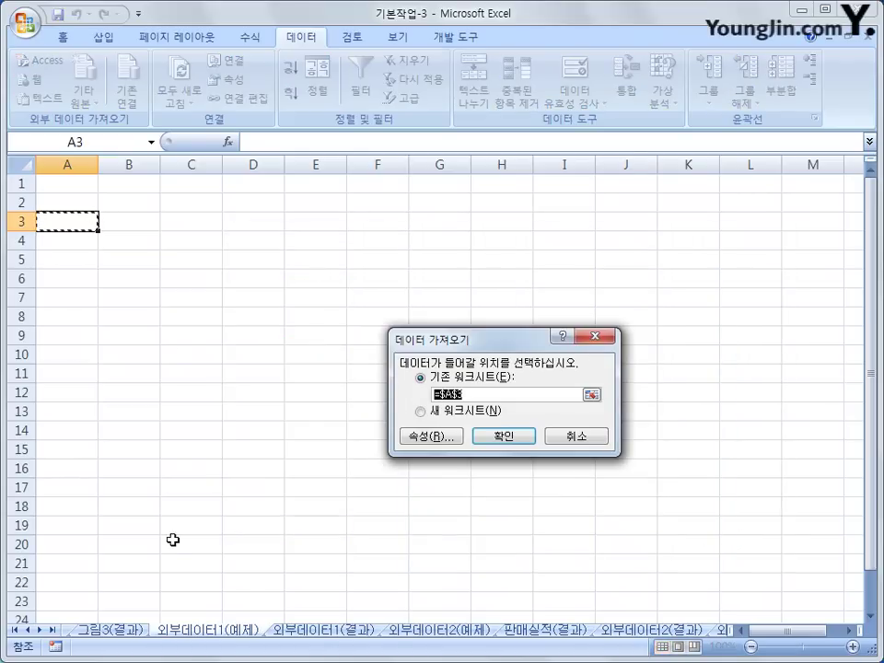
pyautogui.click(70, 222)
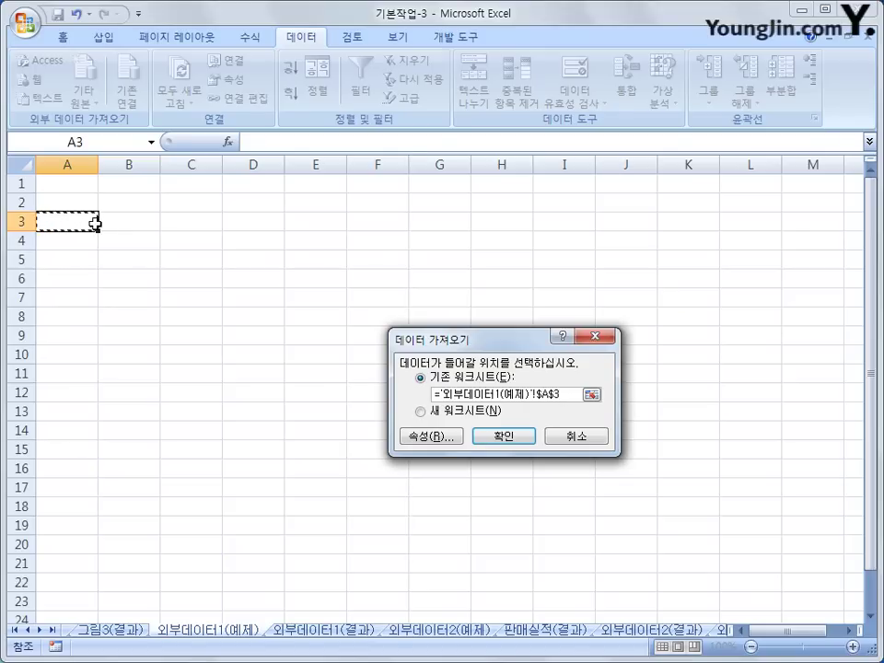
pyautogui.click(516, 440)
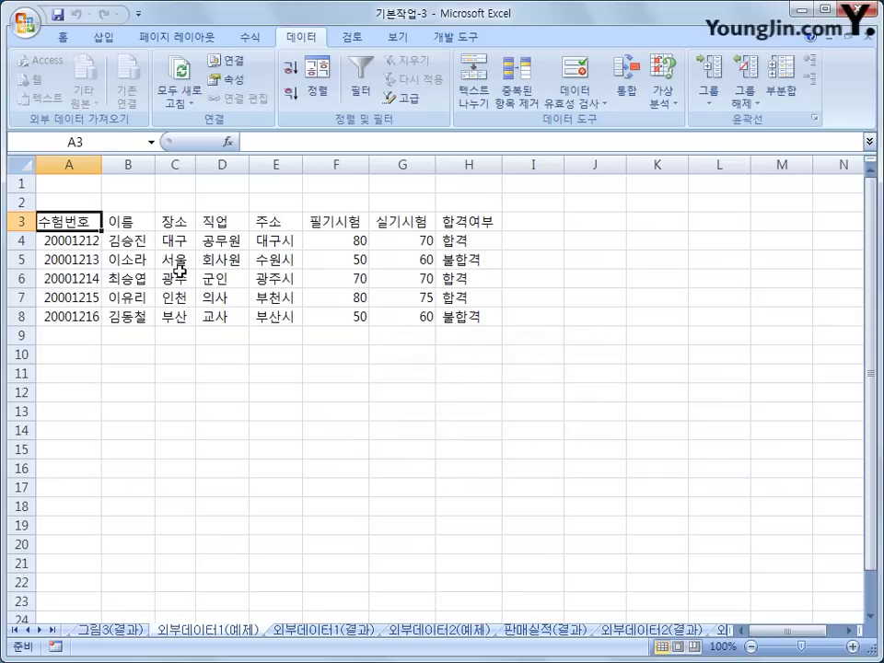
# Compare the imported exam data on 외부데이터1(예제) with the 외부데이터1(결과) sheet.
pyautogui.click(327, 638)
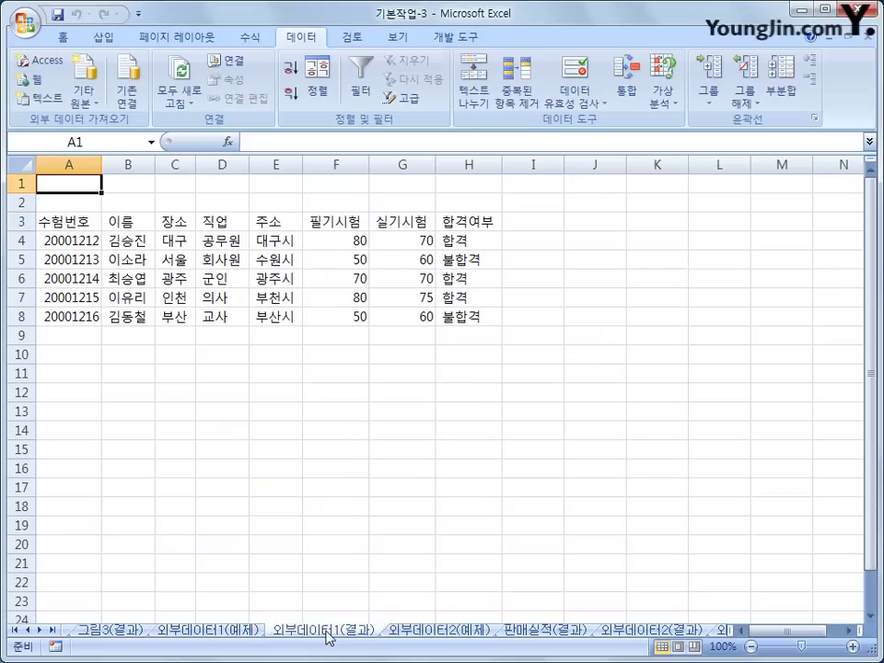
pyautogui.click(198, 630)
pyautogui.click(283, 635)
# Start a text import of the file 판매실적 from the 외부데이터2(예제) sheet.
pyautogui.click(416, 635)
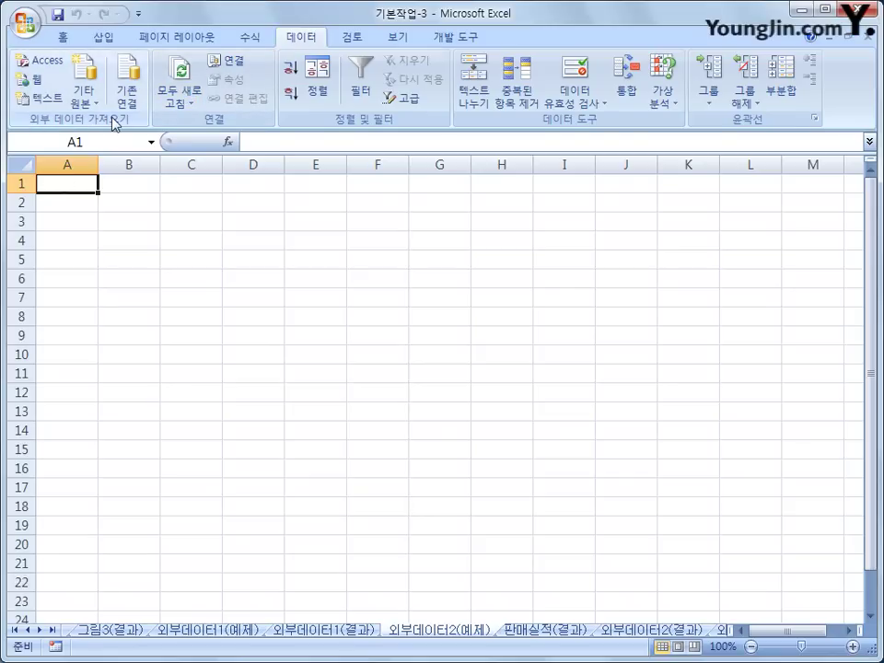
pyautogui.click(36, 98)
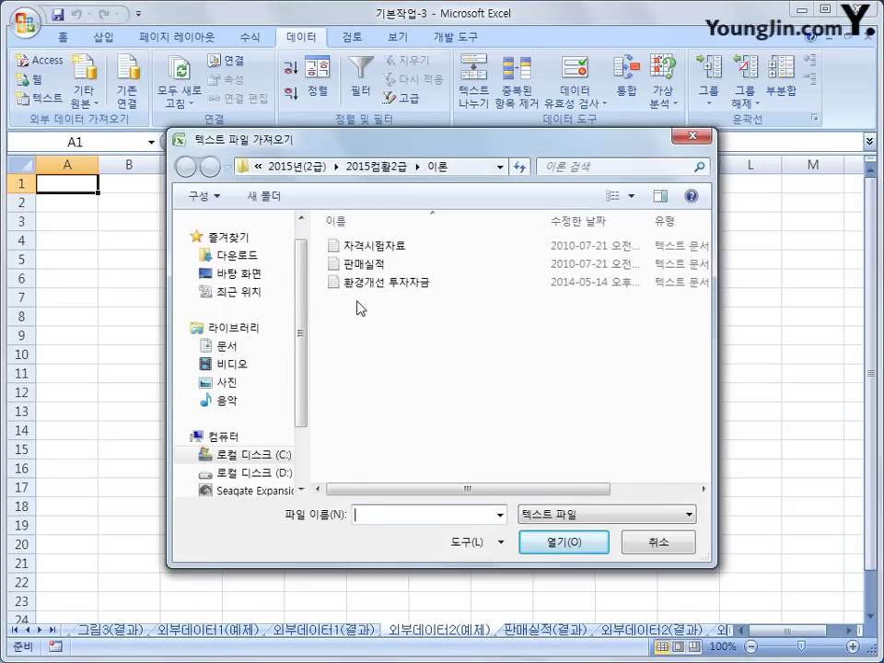
pyautogui.click(392, 263)
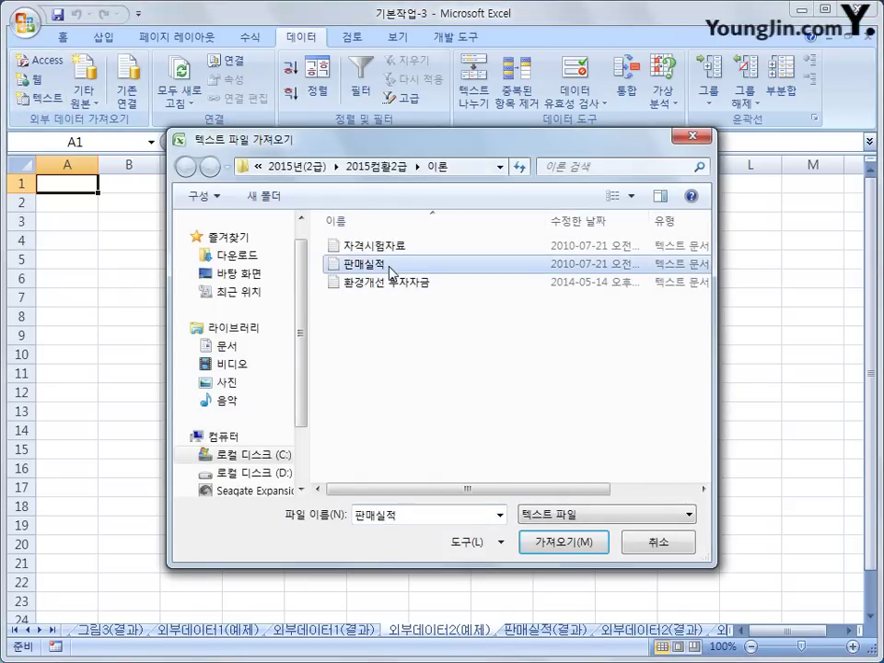
pyautogui.click(548, 542)
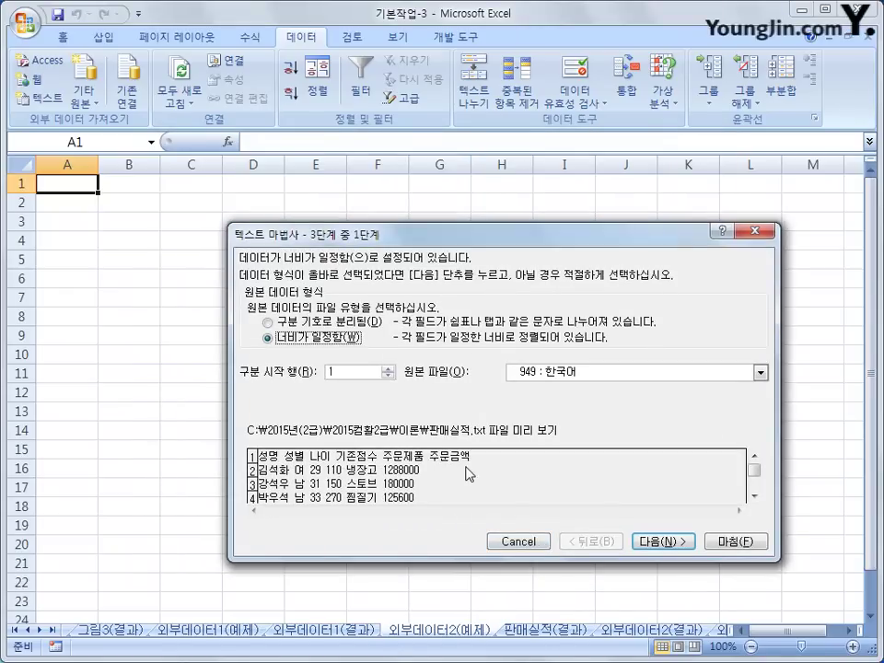
# Treat the 판매실적 data as delimited and add Space as a delimiter alongside Tab.
pyautogui.click(367, 327)
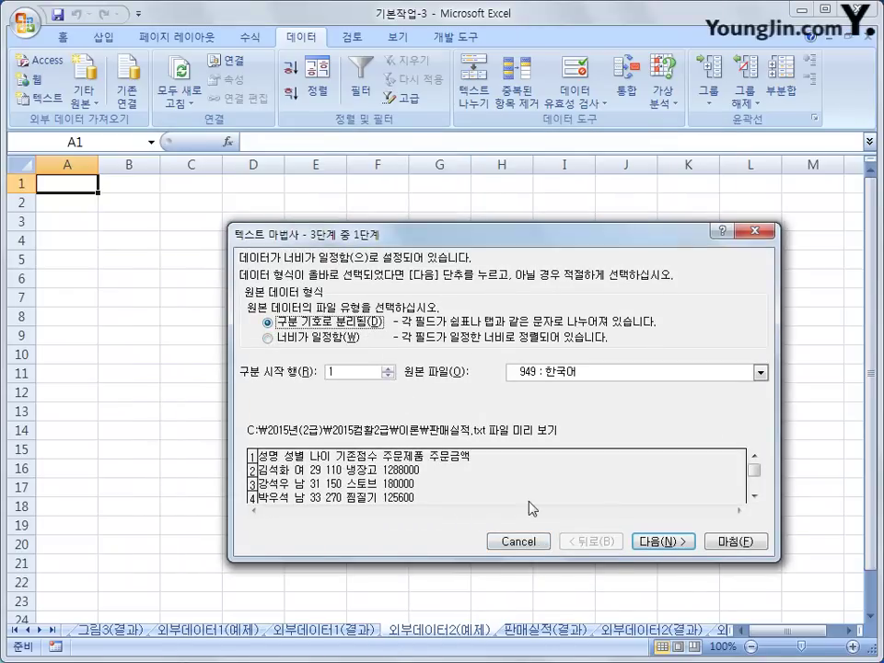
pyautogui.click(646, 543)
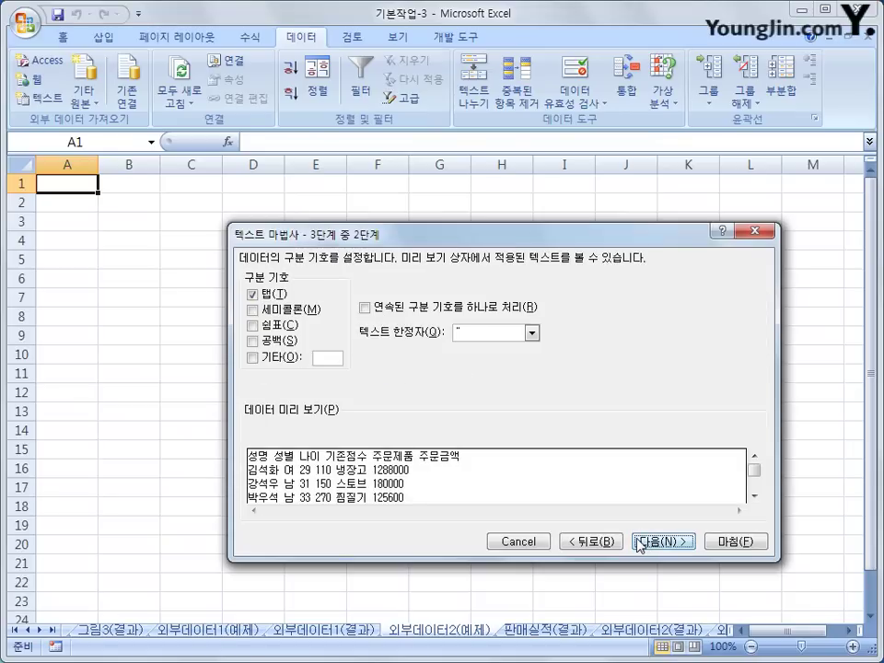
pyautogui.click(253, 340)
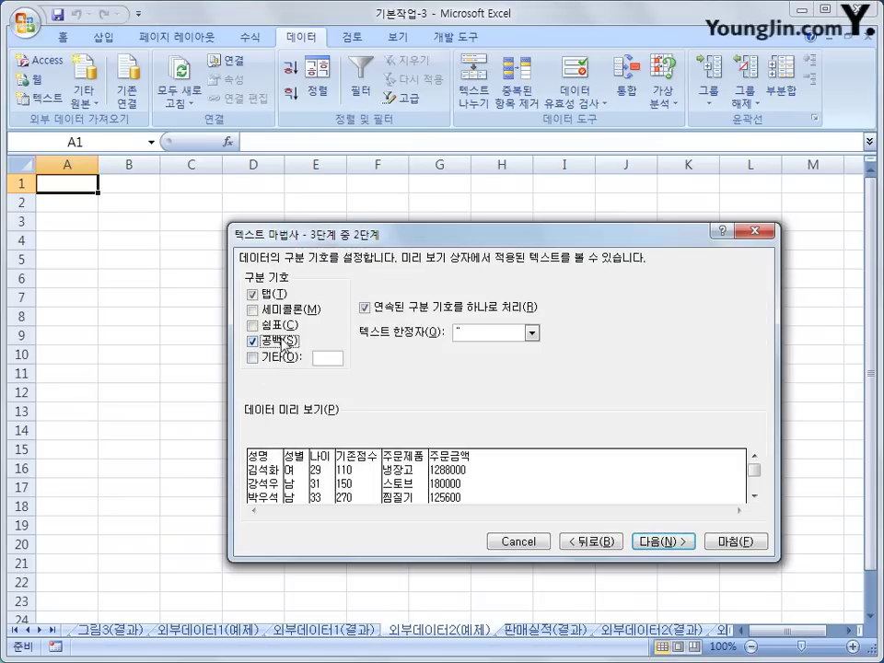
pyautogui.click(647, 544)
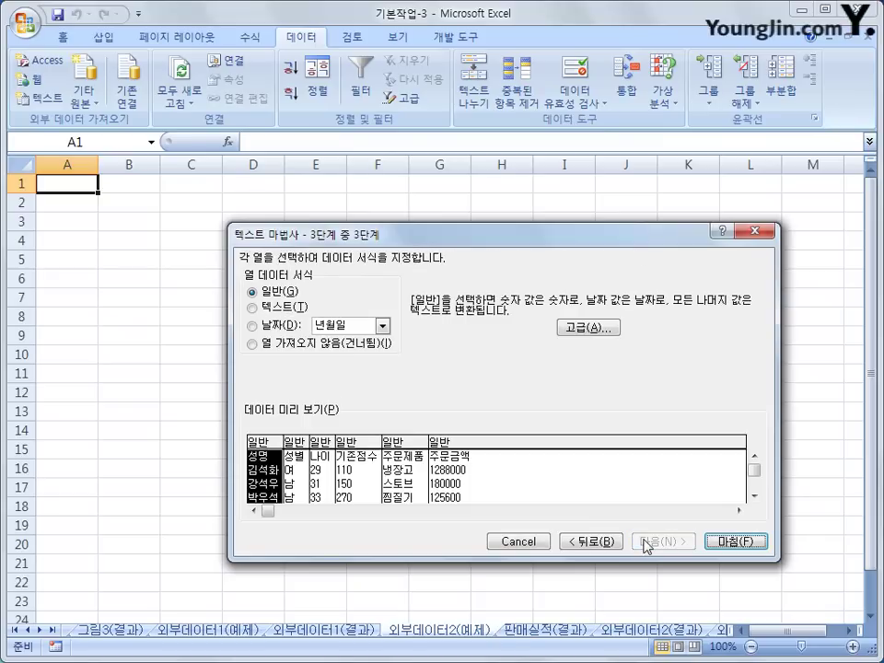
# Finish the text wizard with General column formats and place the sales data in a new worksheet.
pyautogui.click(730, 544)
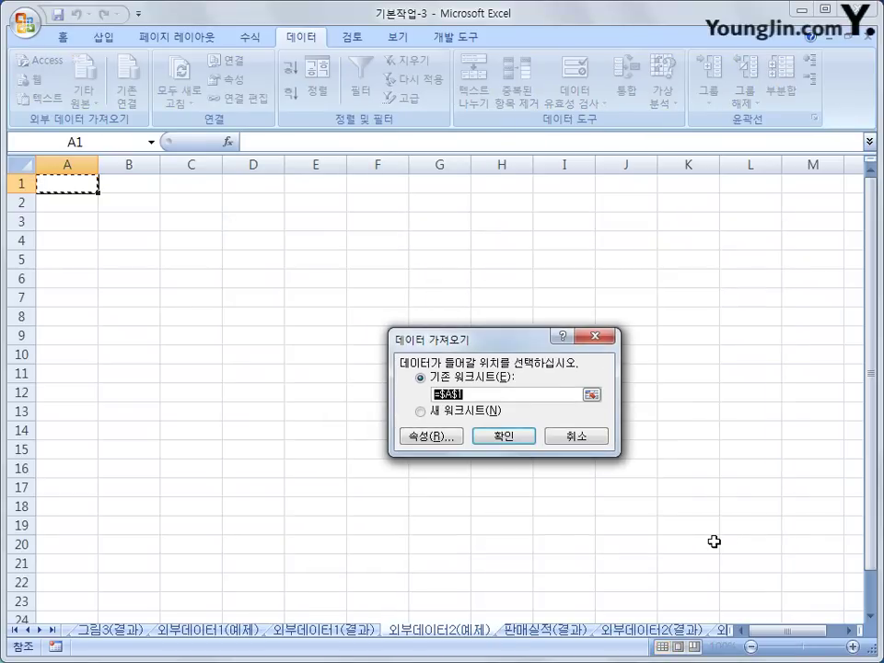
pyautogui.click(462, 411)
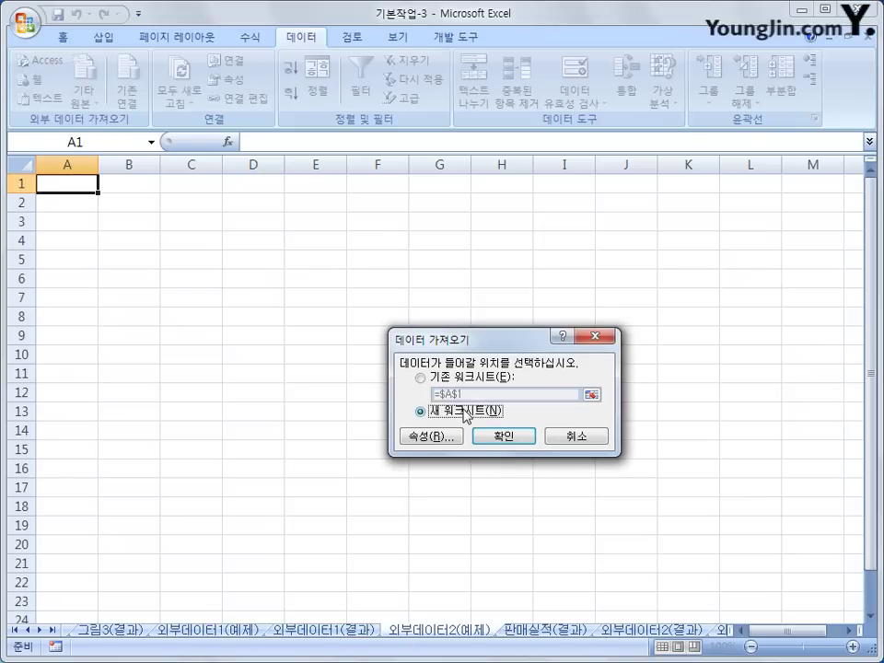
pyautogui.click(504, 439)
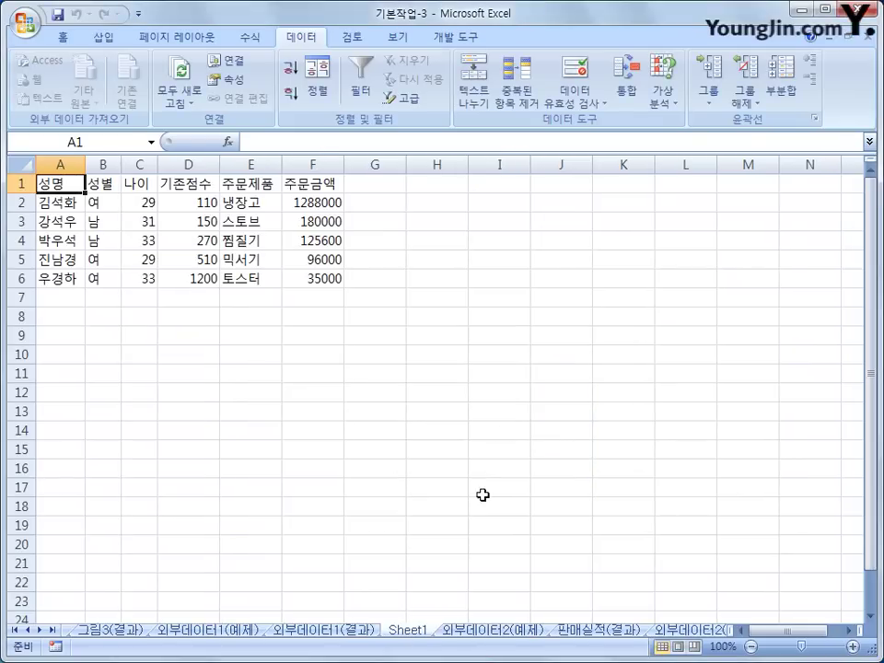
# Rename the new sheet 판매실적 and move it between the 외부데이터2(예제) and 판매실적(결과) sheets.
pyautogui.doubleClick(415, 636)
pyautogui.write('판매실적')
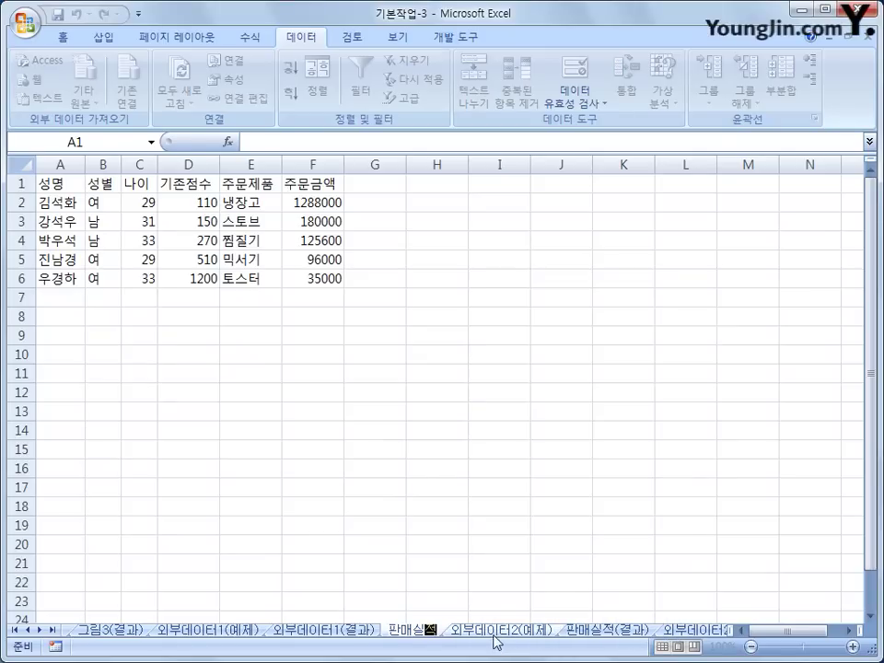
pyautogui.click(495, 637)
pyautogui.click(433, 635)
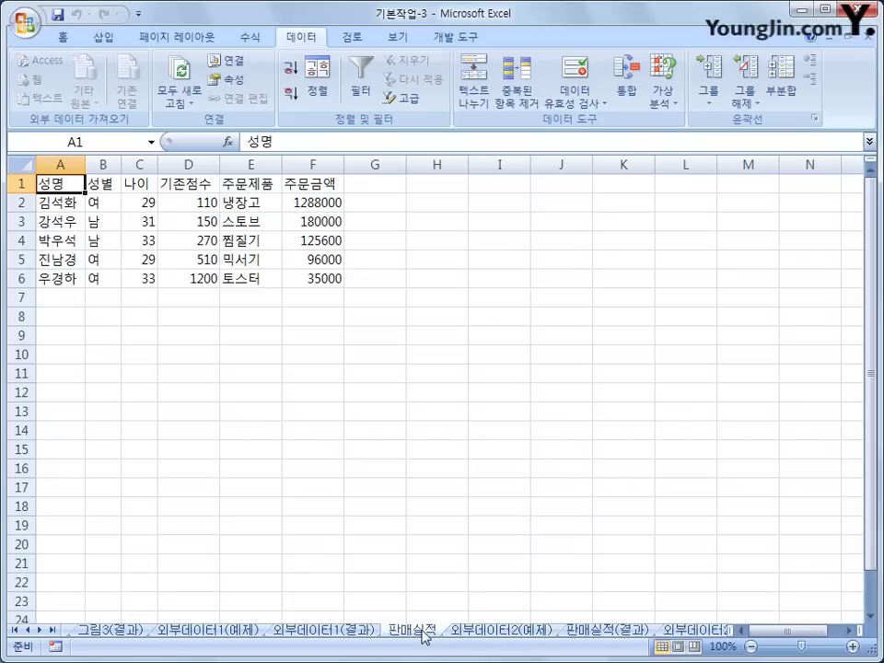
pyautogui.moveTo(422, 631); pyautogui.dragTo(580, 634)
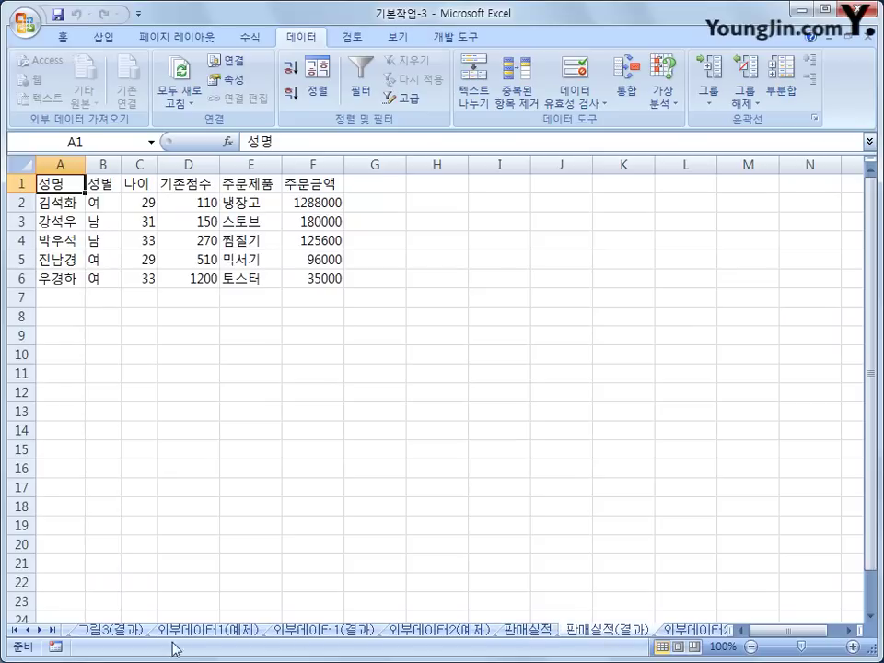
# Start a text import of the file 환경개선 투자자금 on the 외부데이터3(예제) sheet.
pyautogui.click(41, 631)
pyautogui.click(40, 631)
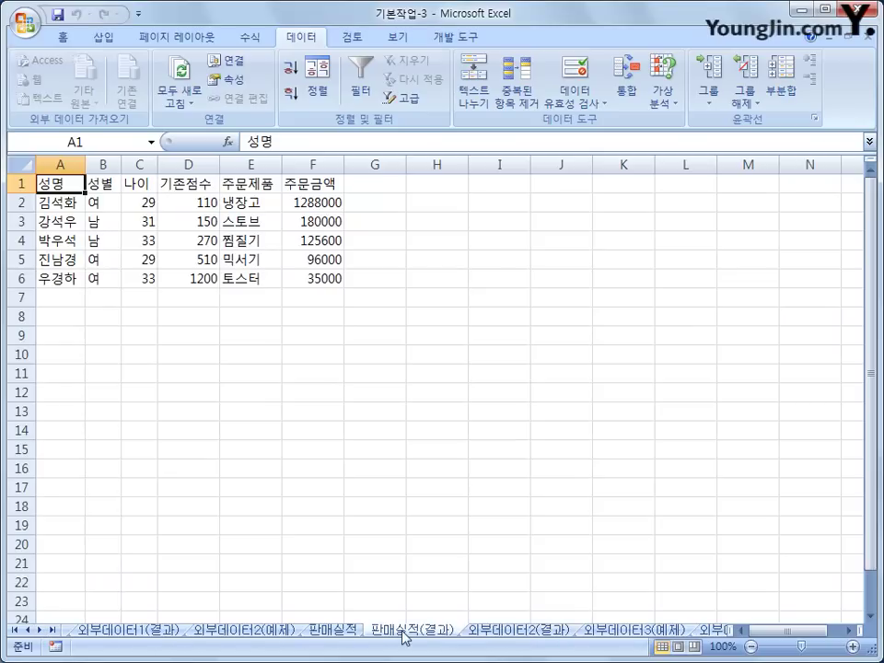
pyautogui.click(640, 631)
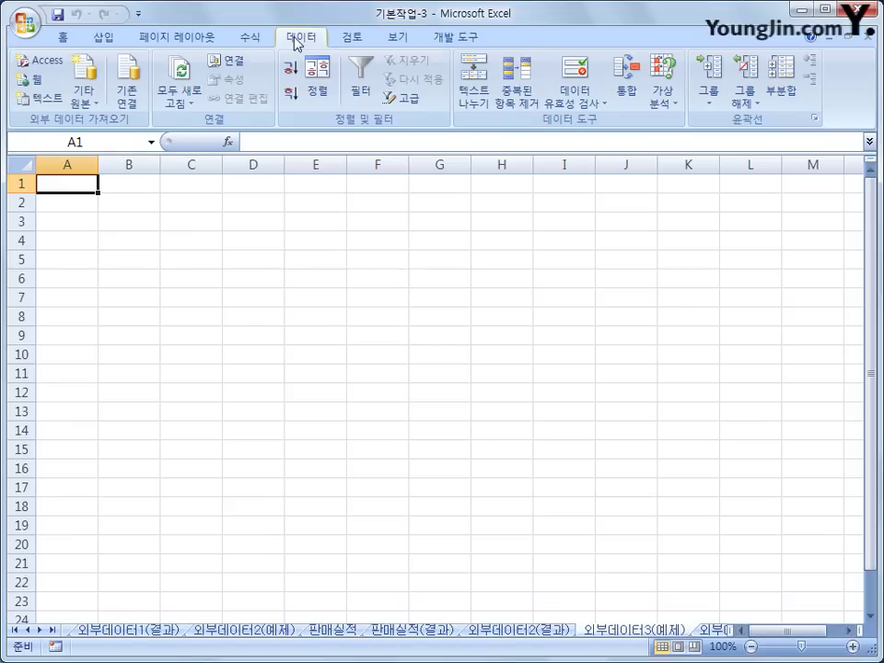
pyautogui.click(40, 97)
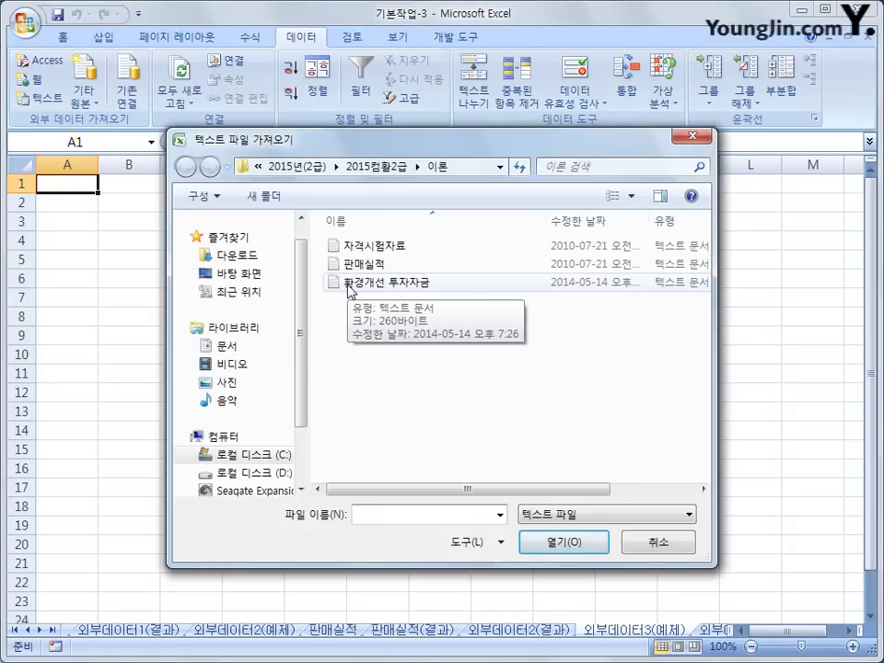
pyautogui.click(353, 293)
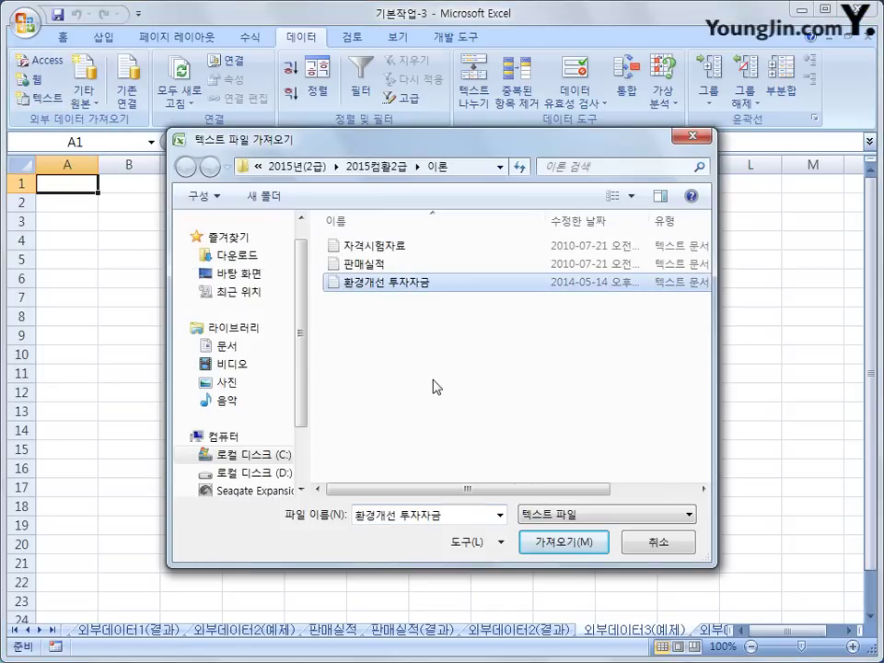
pyautogui.click(547, 550)
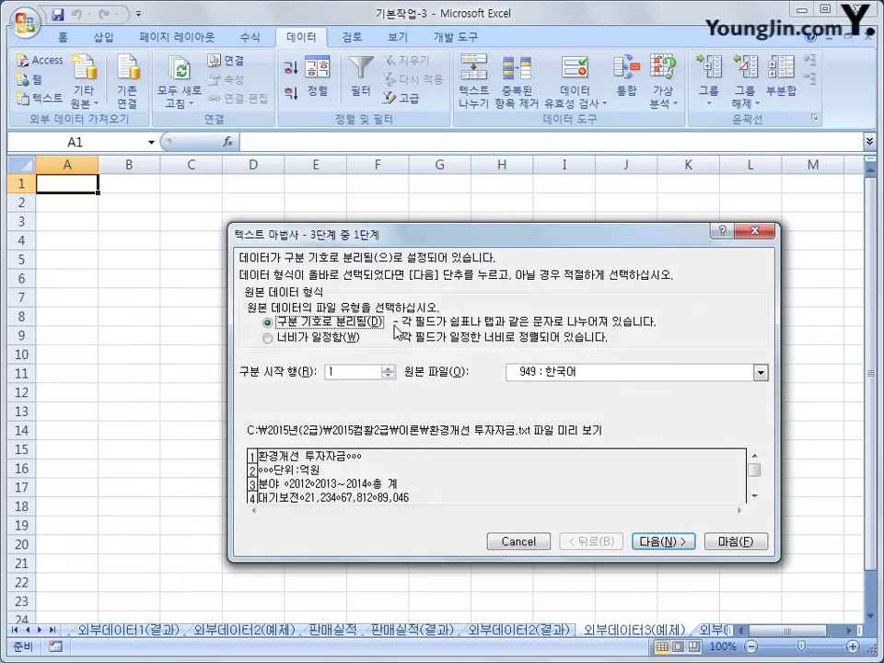
# Keep the data delimited by Tab and set the 2012 column to be skipped on import.
pyautogui.click(643, 547)
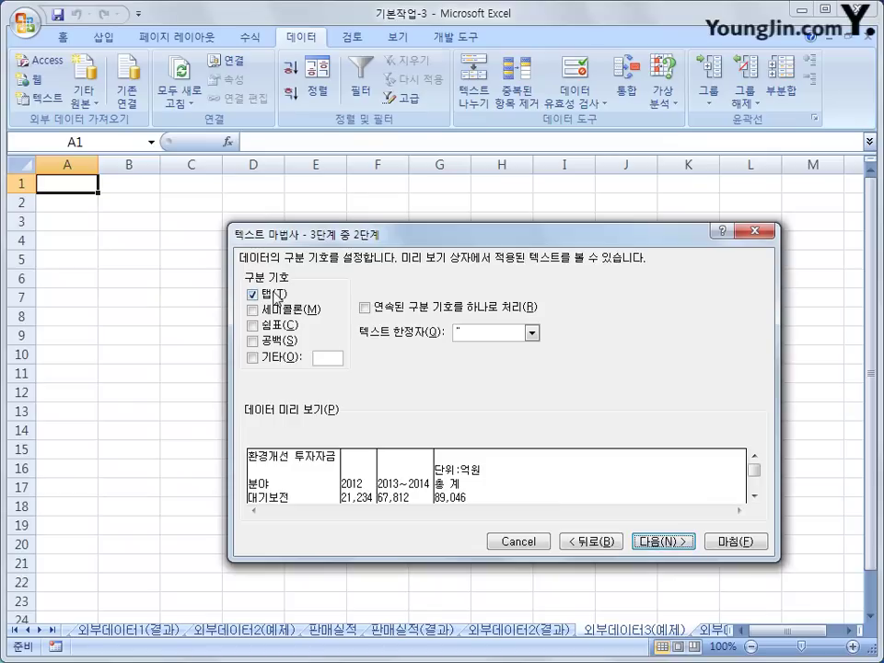
pyautogui.click(642, 544)
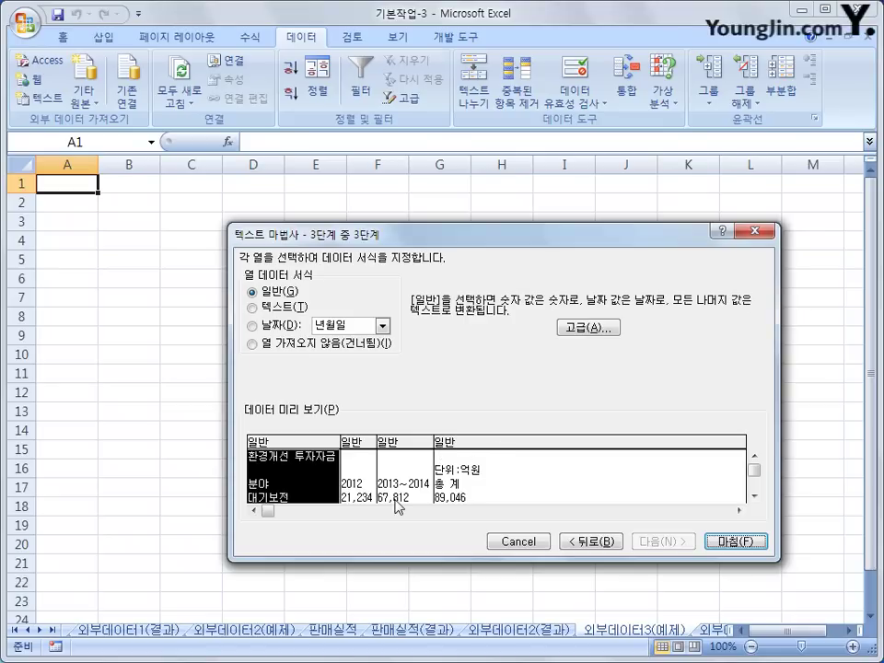
pyautogui.click(371, 445)
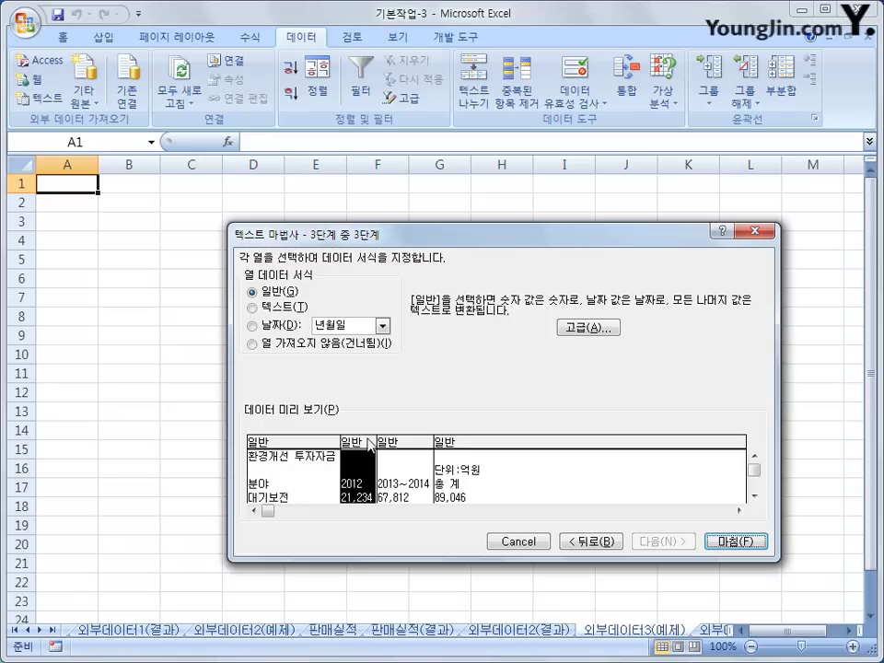
pyautogui.click(275, 349)
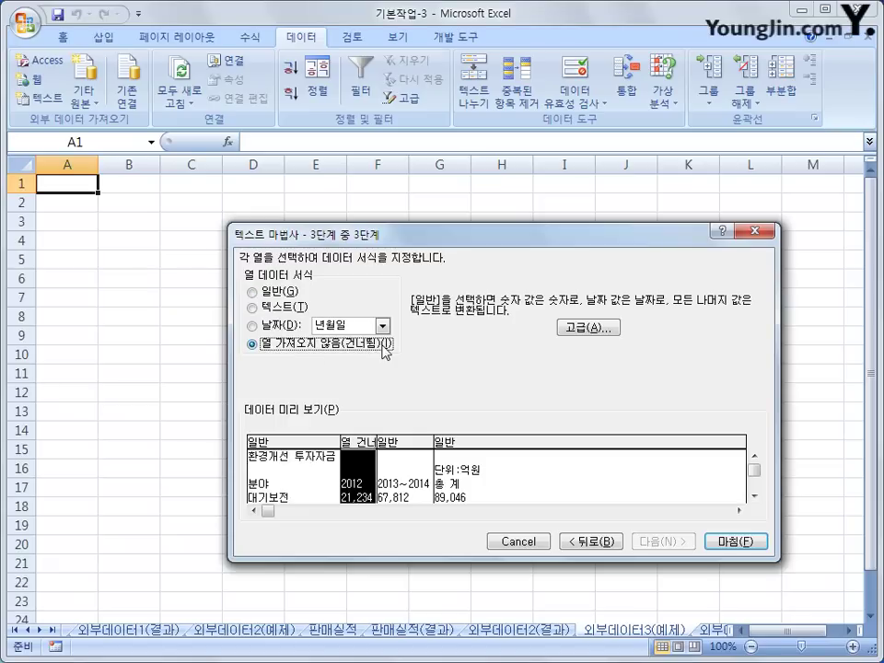
# Finish the wizard and place the 환경개선 투자자금 data in the existing worksheet at cell A1.
pyautogui.click(737, 542)
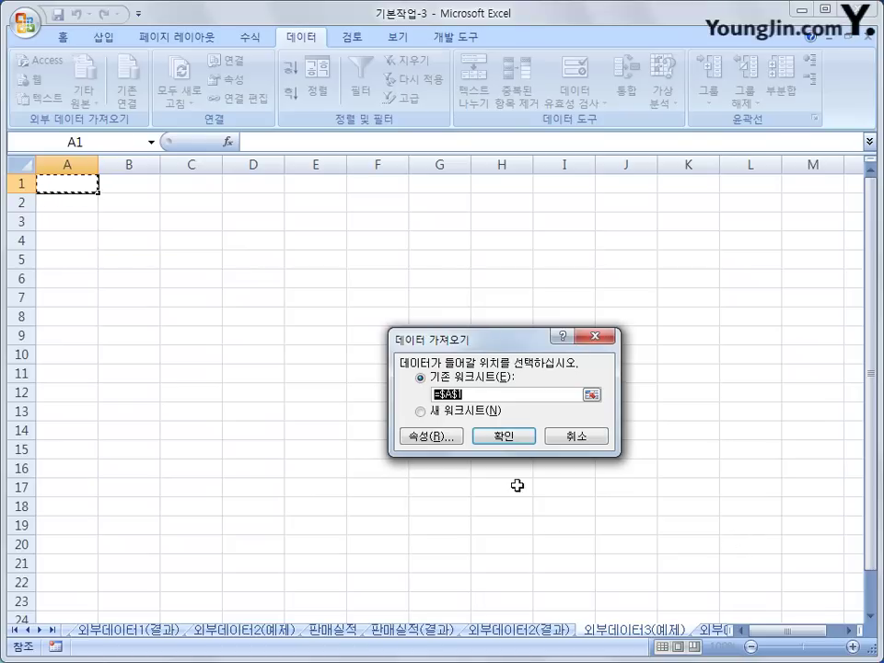
pyautogui.click(503, 440)
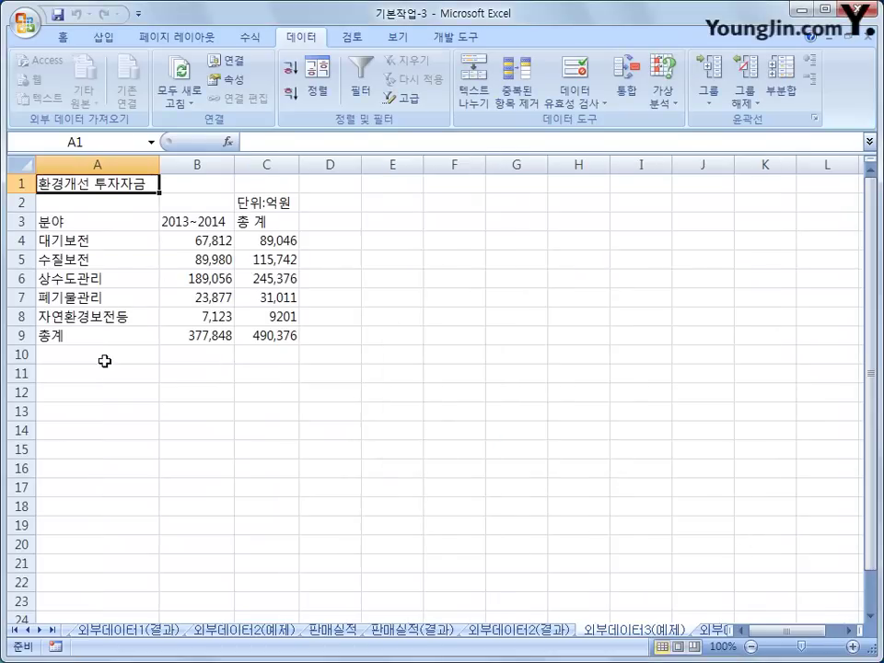
pyautogui.click(705, 634)
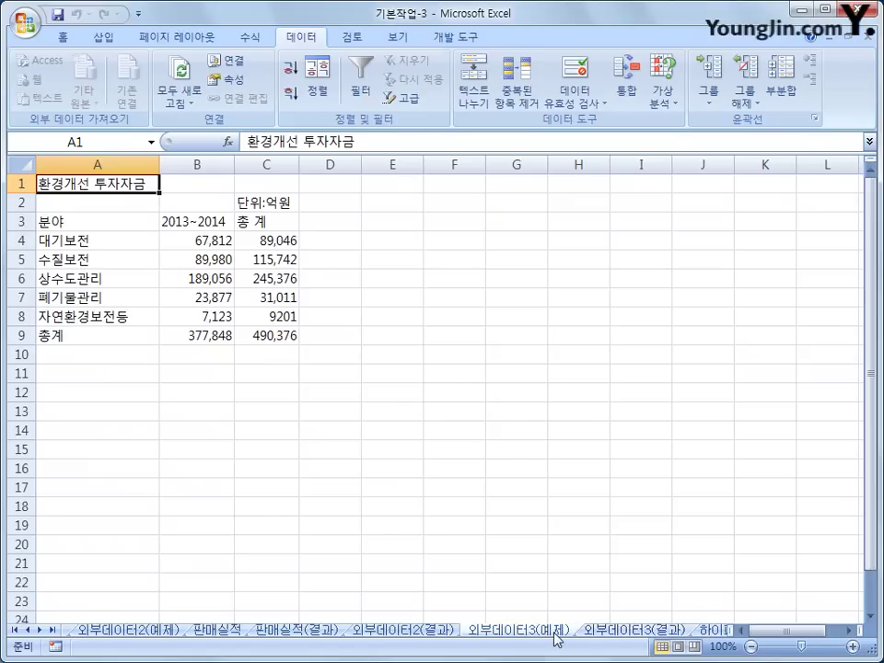